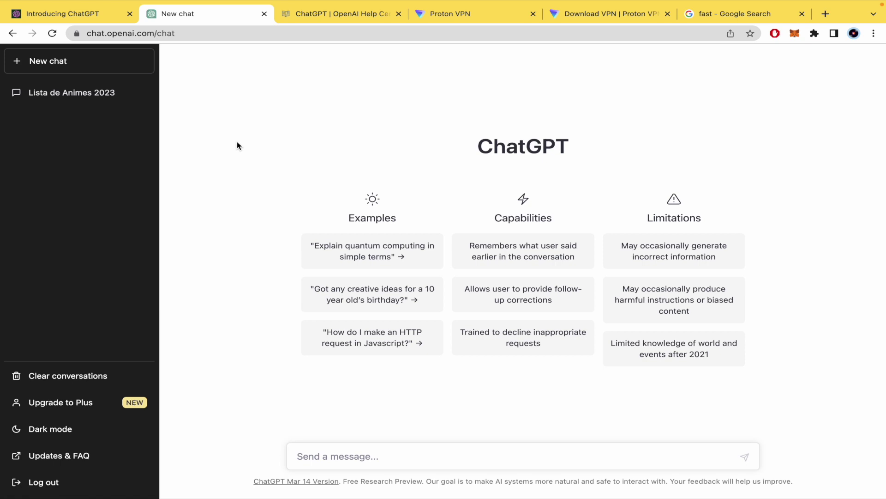
# Open the Plus upgrade plans, highlight the ChatGPT Plus price heading, then close the dialog
pyautogui.click(85, 411)
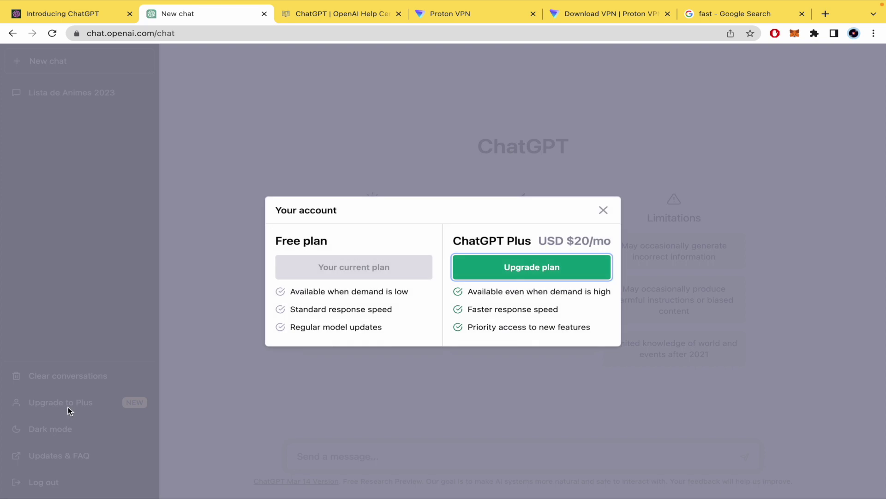
pyautogui.moveTo(453, 241); pyautogui.dragTo(579, 241)
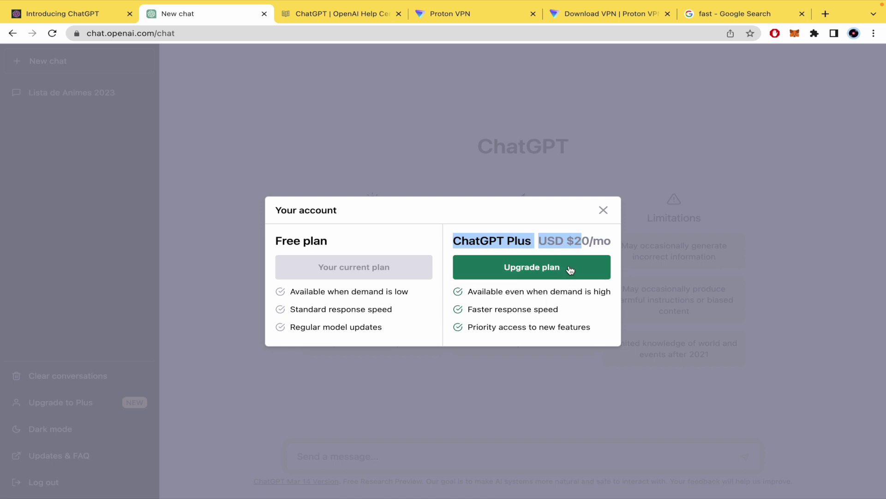
pyautogui.click(603, 212)
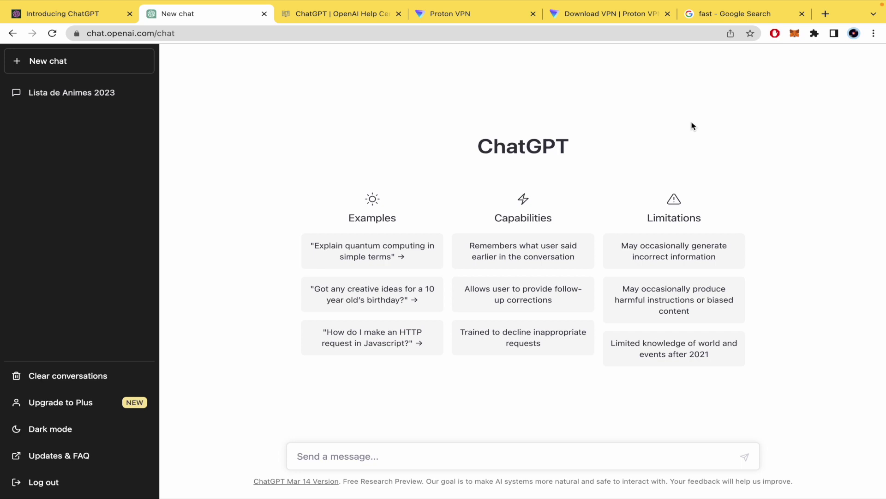
pyautogui.moveTo(647, 5)
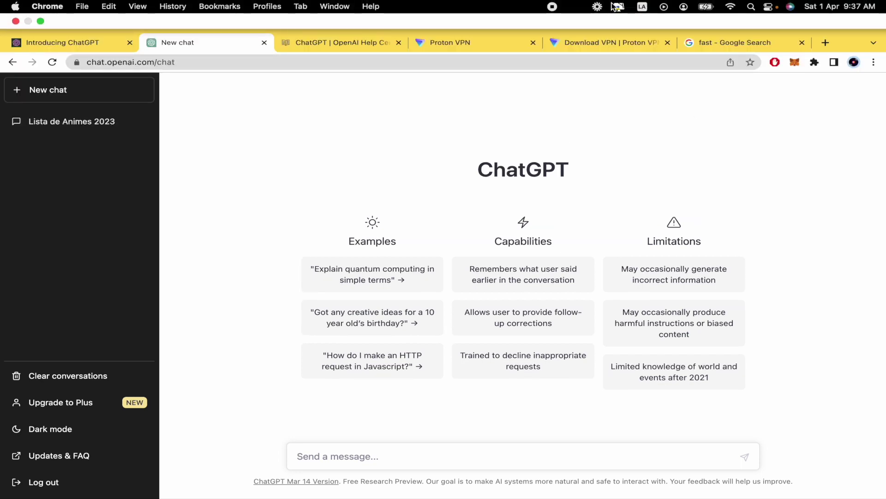
pyautogui.click(735, 4)
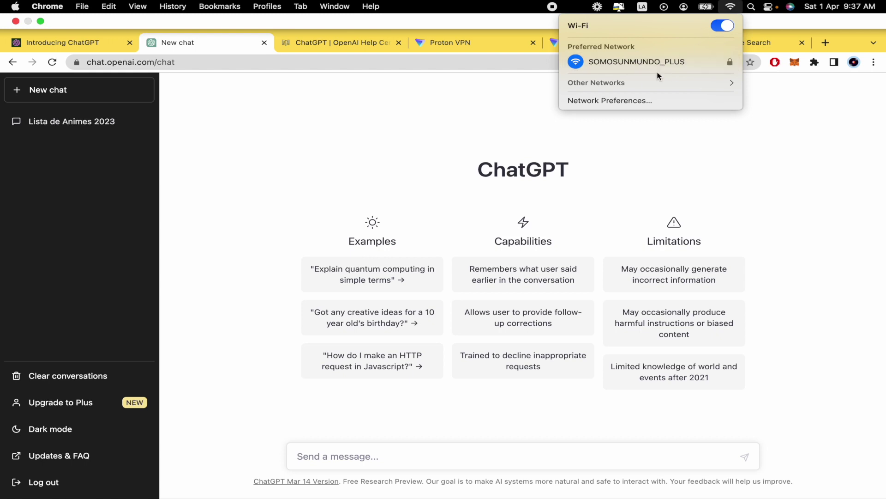
pyautogui.click(814, 215)
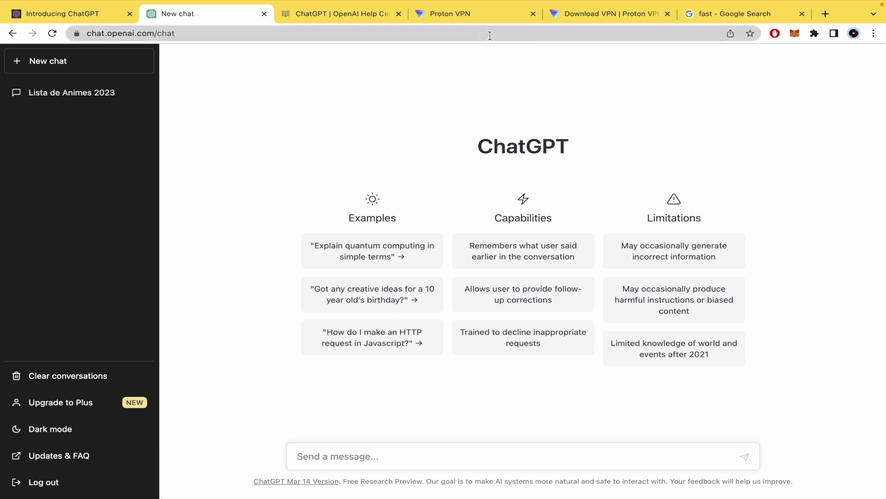
# Remove every cookie for the ChatGPT site in Chrome and reload the page
pyautogui.click(76, 34)
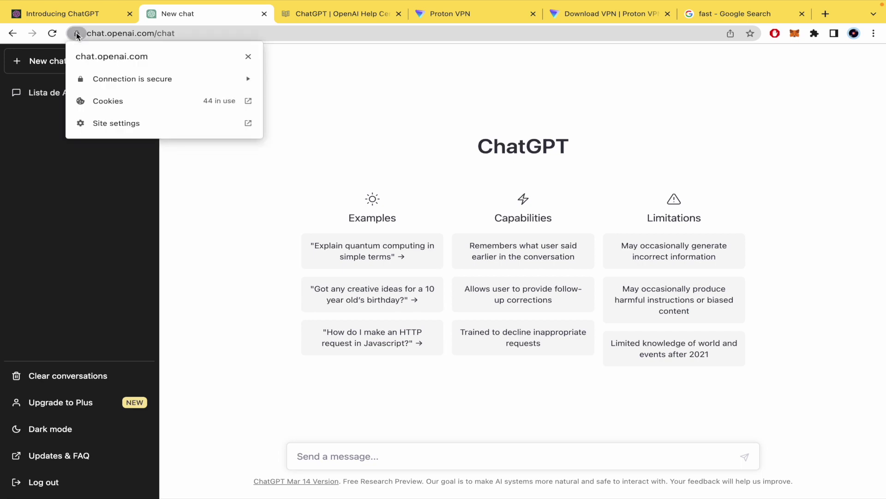
pyautogui.click(138, 102)
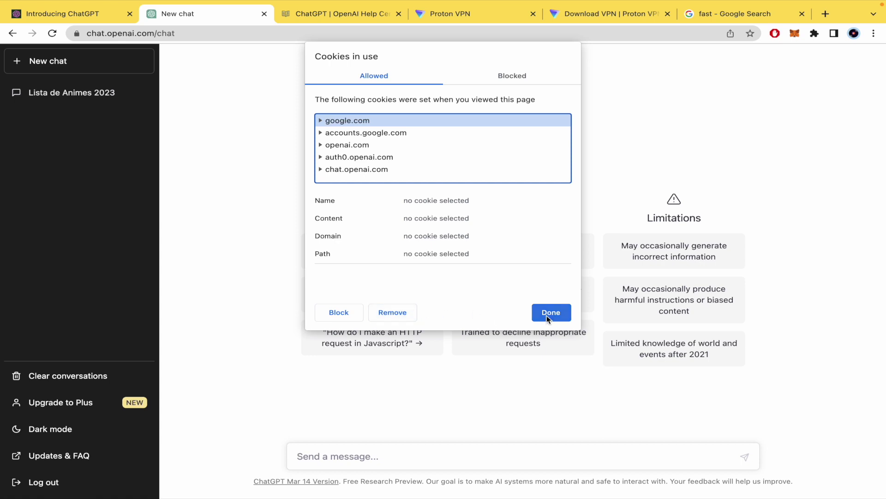
pyautogui.click(275, 286)
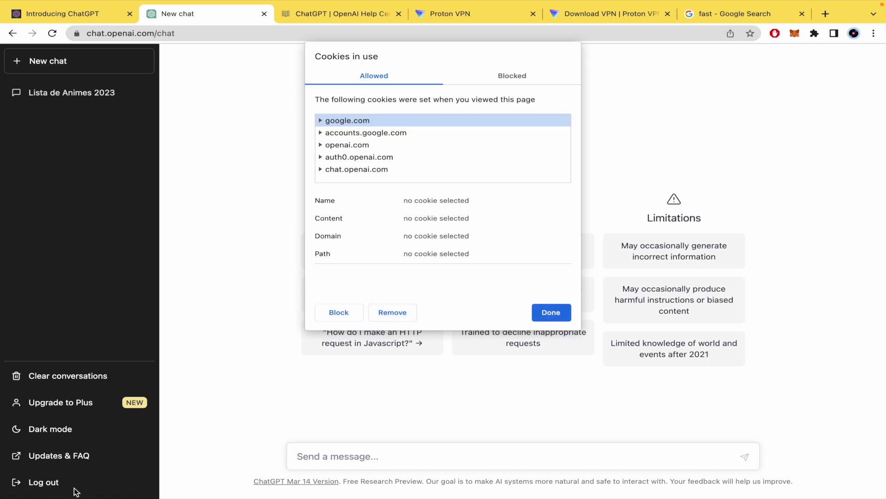
pyautogui.click(393, 312)
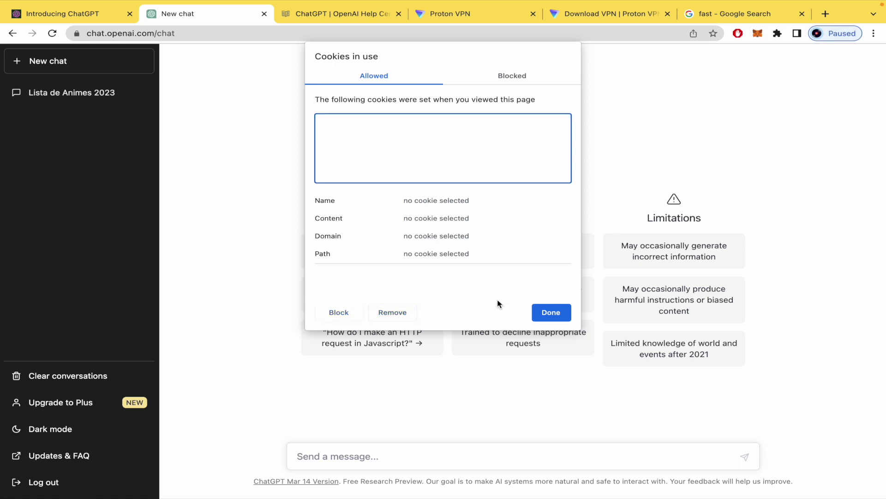
pyautogui.click(547, 311)
pyautogui.click(53, 34)
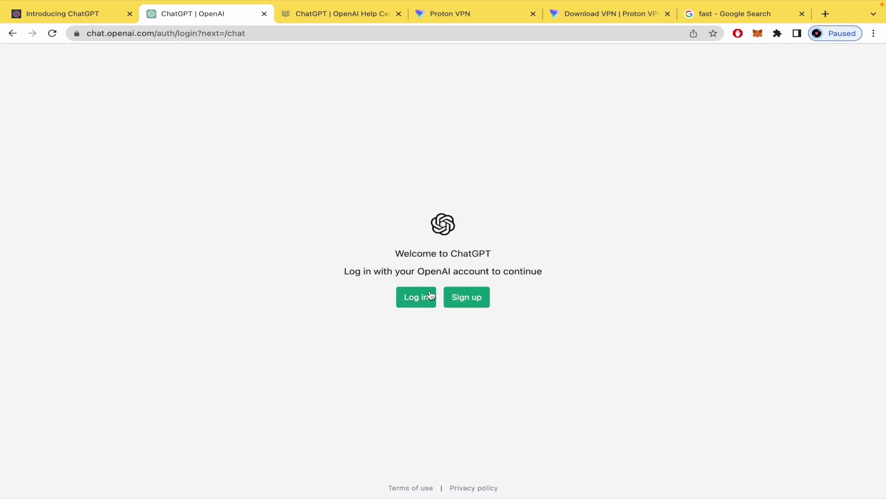
# Log back in to ChatGPT with Continue with Google, choosing the suggested account e-mail
pyautogui.click(416, 304)
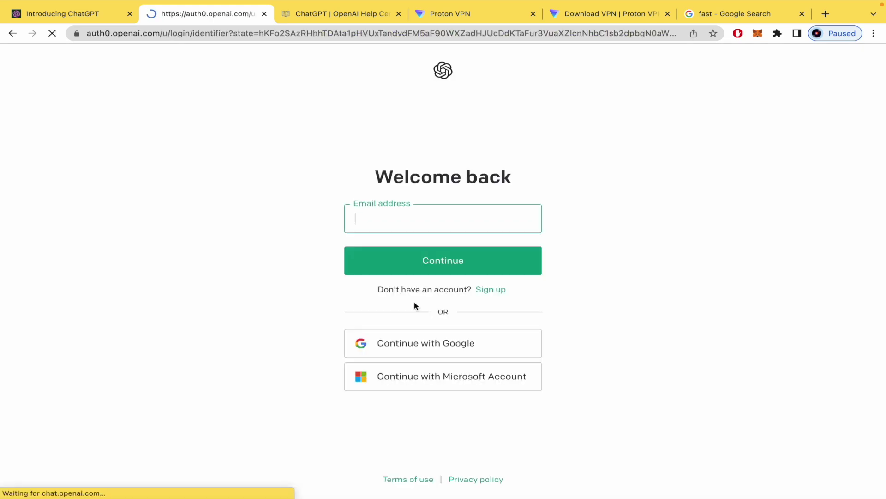
pyautogui.click(404, 355)
pyautogui.click(436, 256)
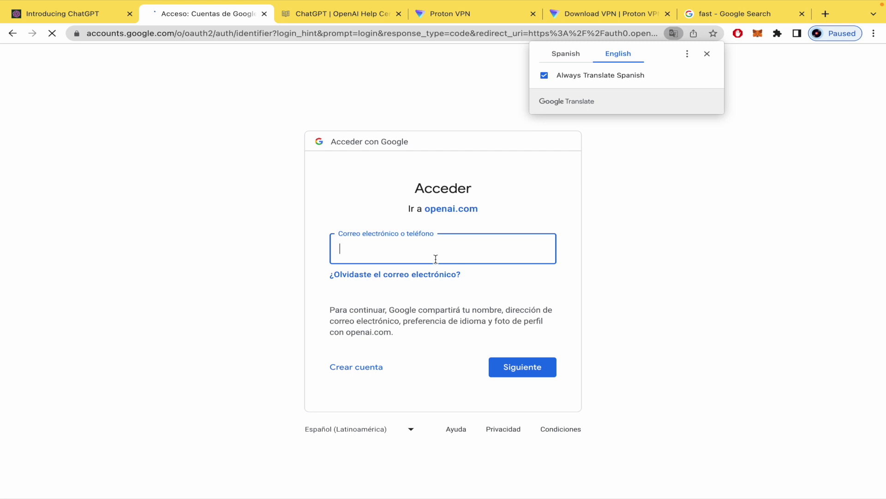
pyautogui.write('gui')
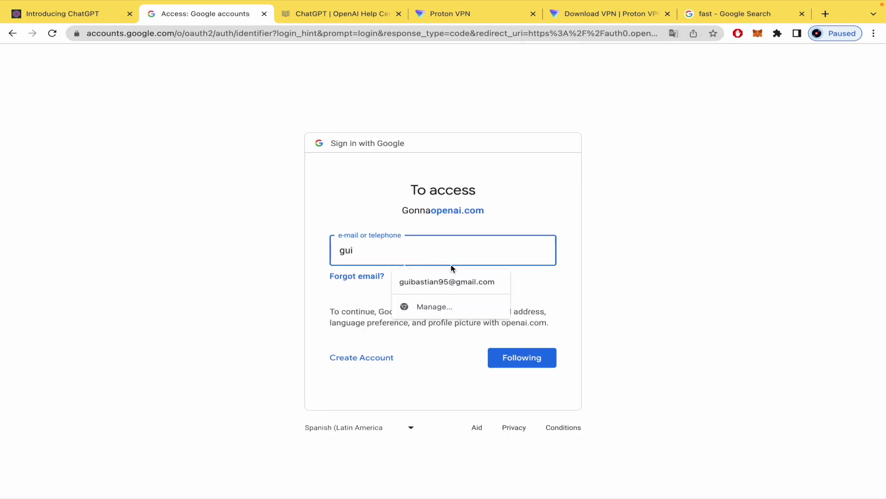
pyautogui.click(452, 277)
pyautogui.click(529, 366)
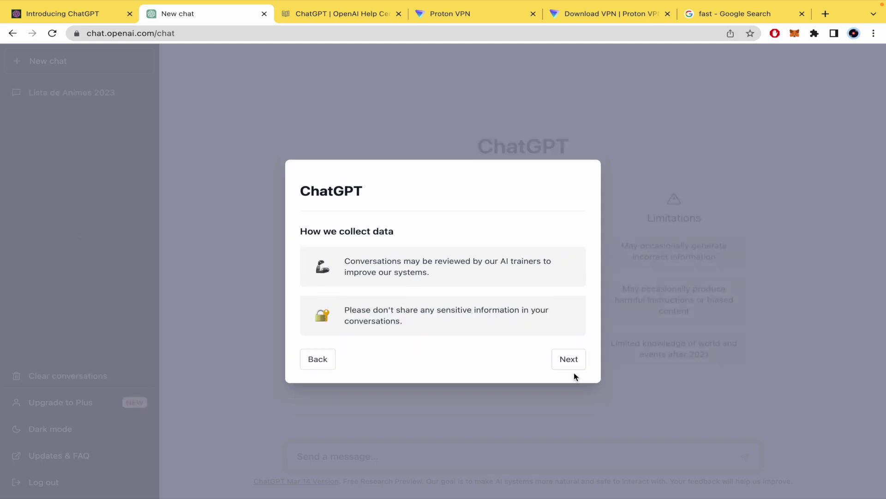
# Dismiss the 'How we collect data' notice and the final welcome screen
pyautogui.click(569, 361)
pyautogui.click(571, 361)
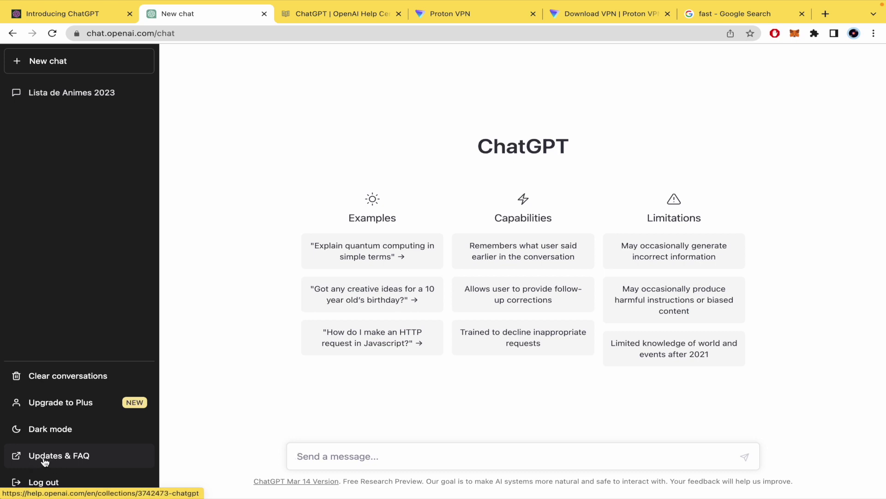
# Open the ChatGPT updates and FAQ help pages, return the help widget to Home, and close it
pyautogui.click(94, 464)
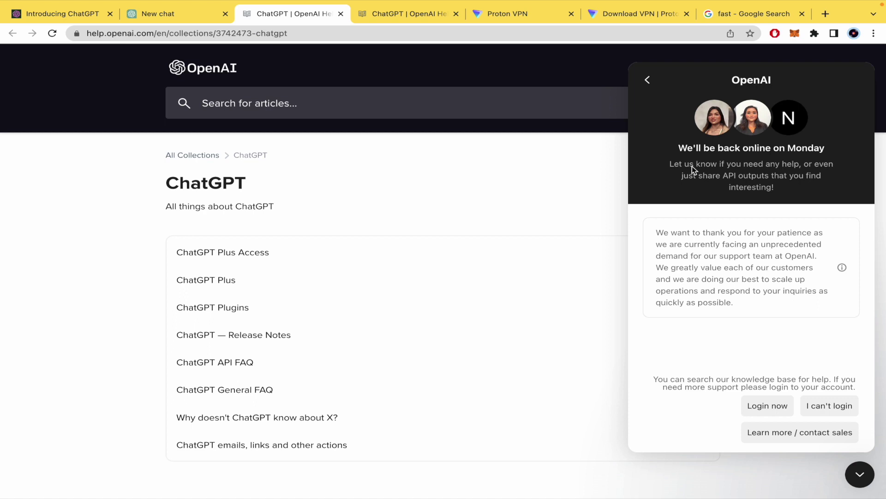
pyautogui.click(652, 83)
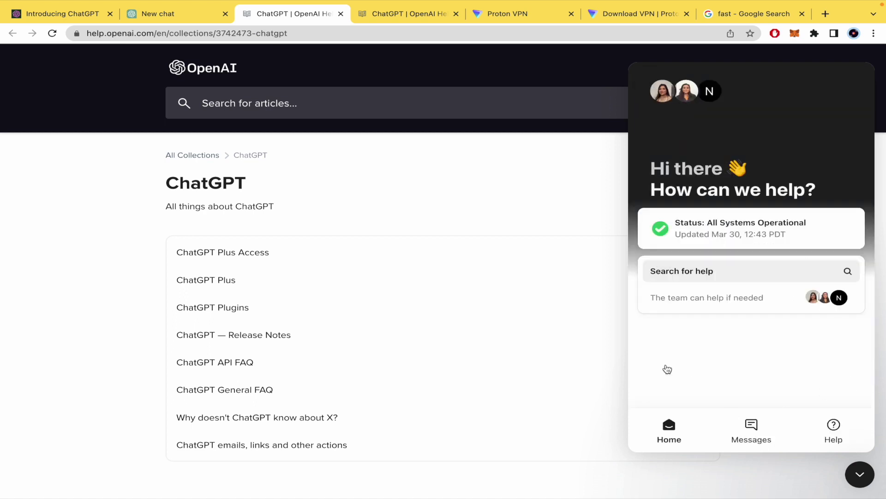
pyautogui.click(867, 486)
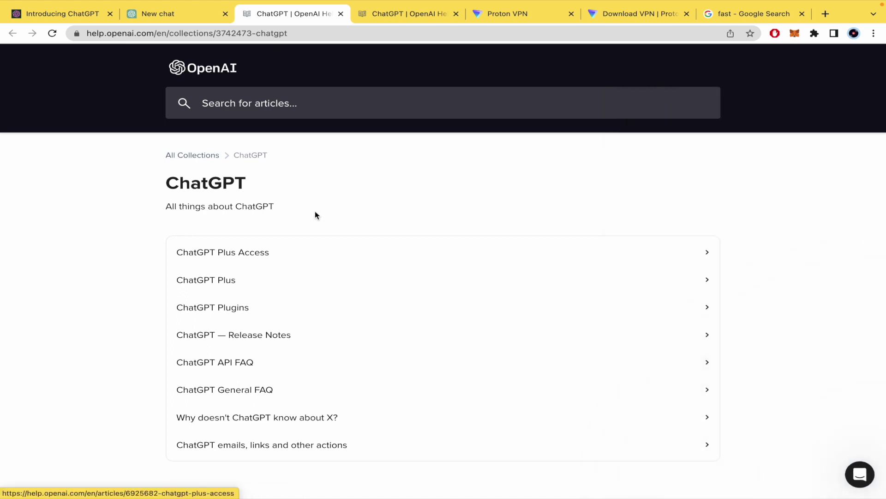
# Reopen the support chat, check the Messages view, and return to its Home view
pyautogui.click(863, 478)
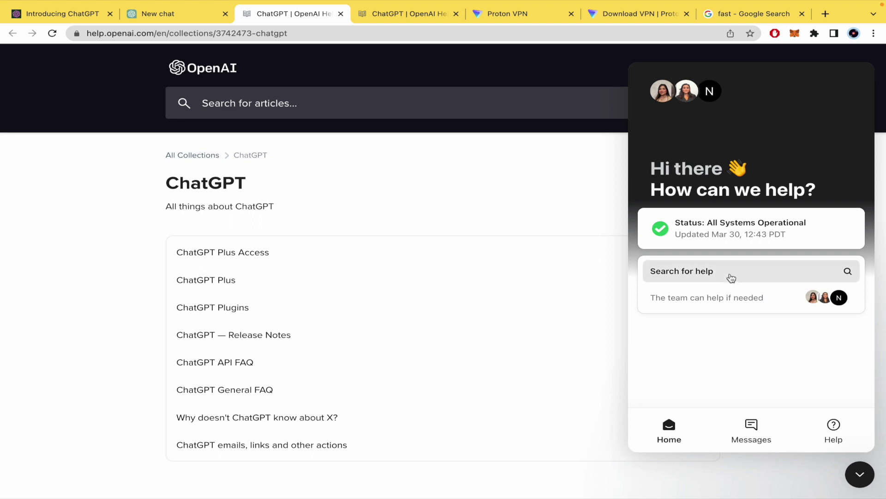
pyautogui.click(752, 432)
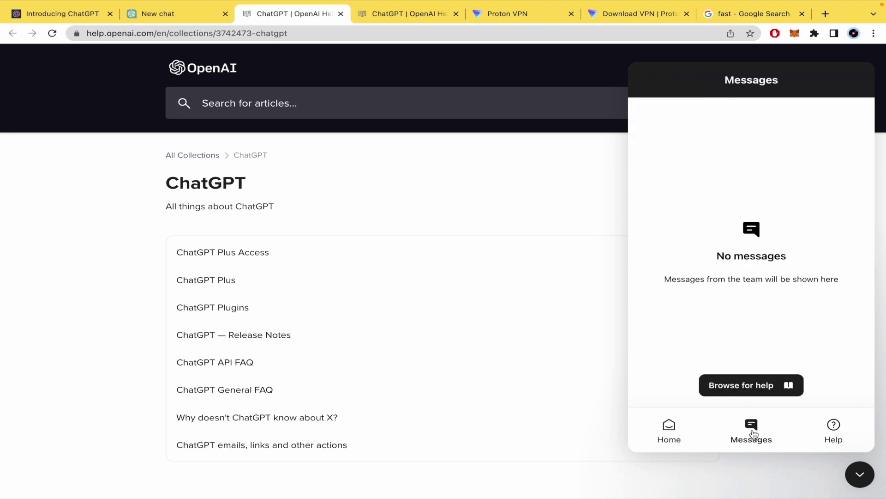
pyautogui.click(681, 432)
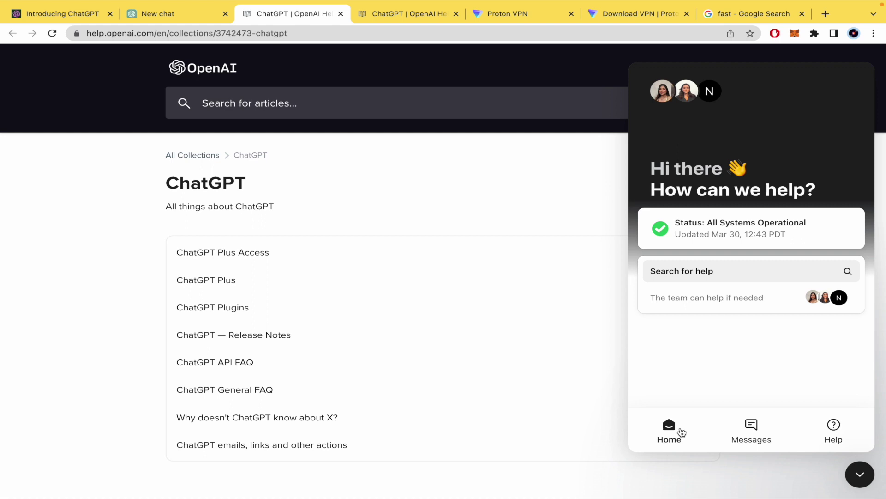
# Open General Top FAQ and read through the 'Why can't I log in to OpenAI API?' article
pyautogui.click(754, 273)
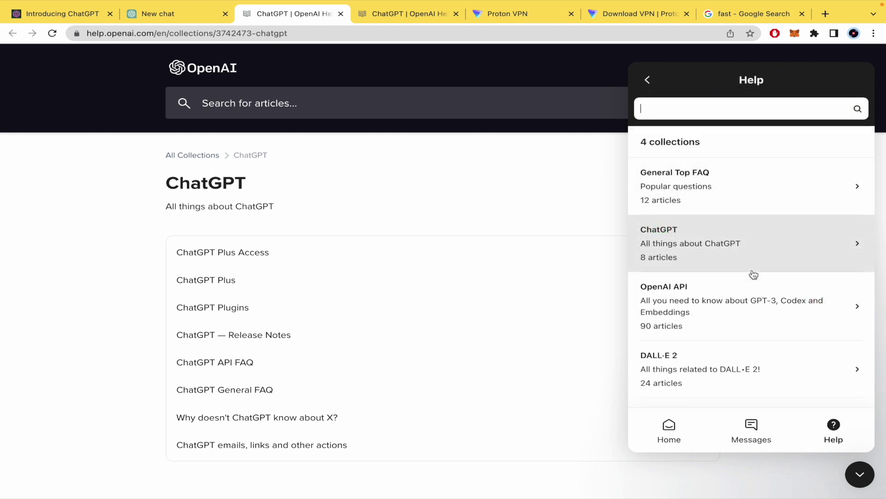
pyautogui.click(748, 202)
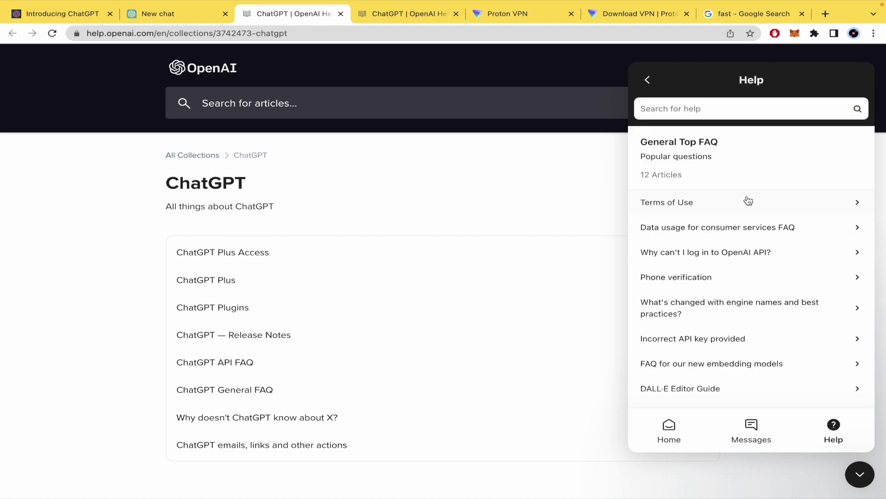
pyautogui.click(730, 255)
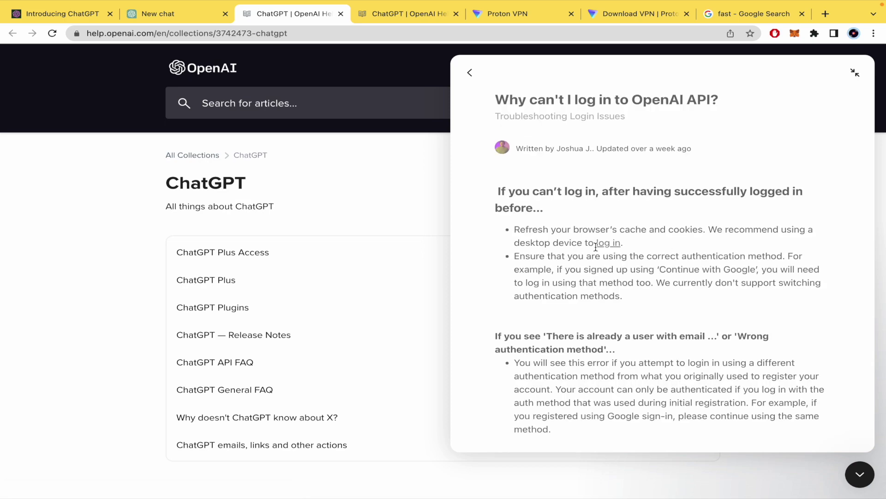
pyautogui.scroll(-5, 620, 307)
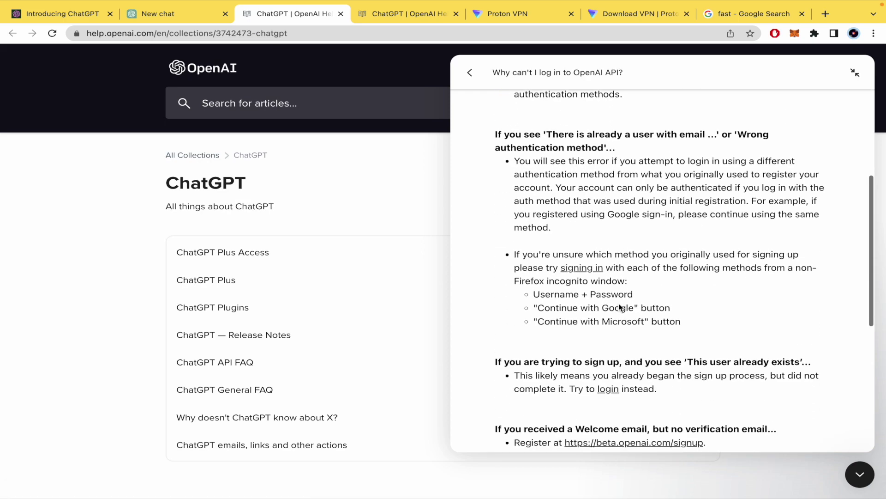
pyautogui.scroll(-7, 620, 307)
pyautogui.scroll(4, 620, 307)
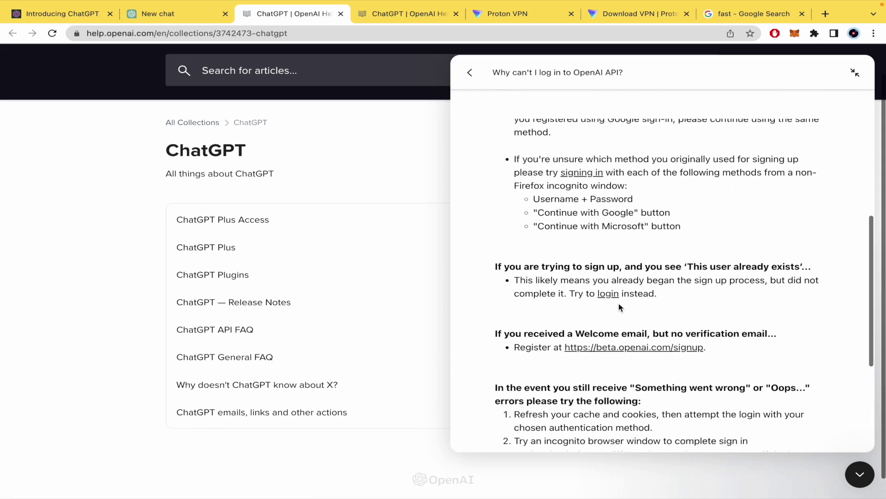
pyautogui.scroll(6, 620, 307)
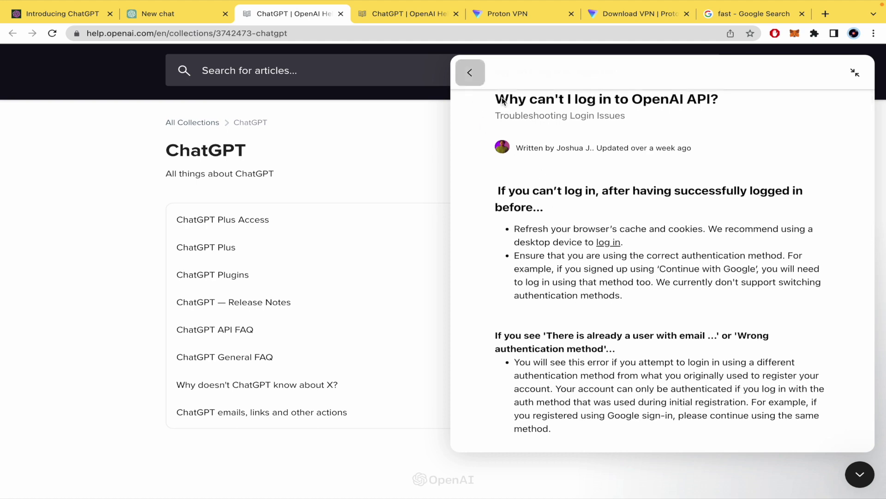
pyautogui.scroll(-10, 503, 101)
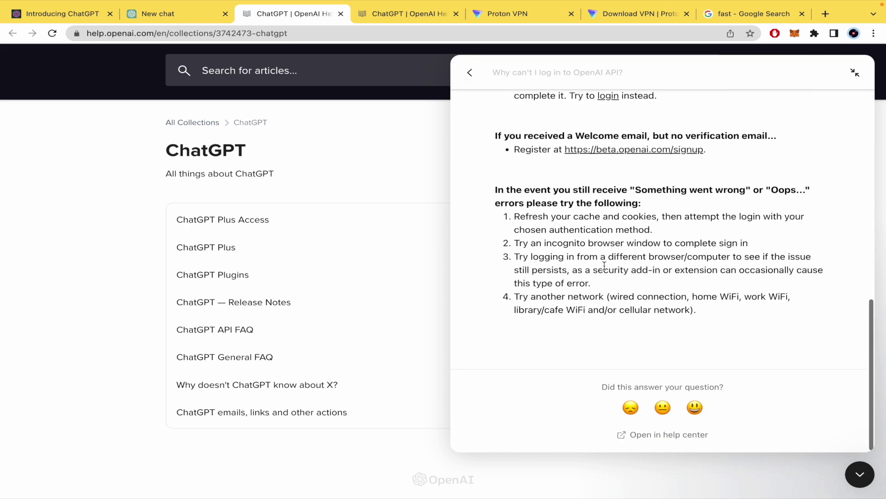
# Rate the article unhelpful with the sad emoji, start a support message, then close the panel
pyautogui.click(630, 414)
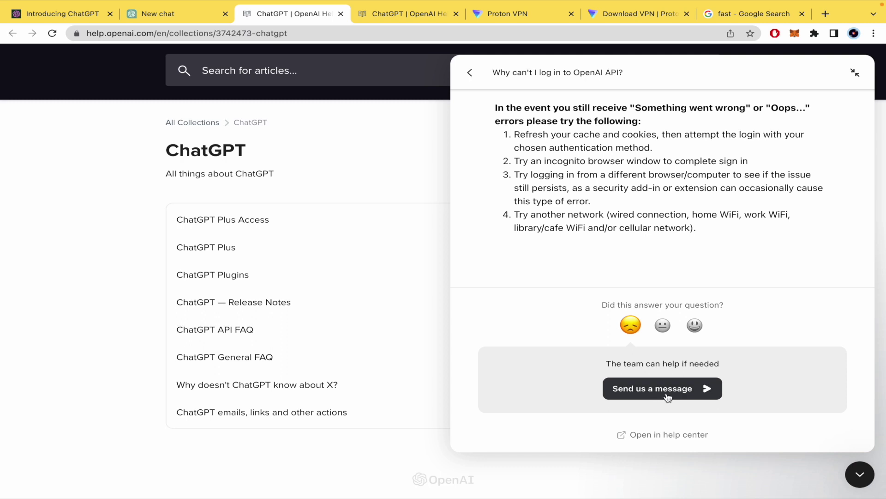
pyautogui.click(667, 398)
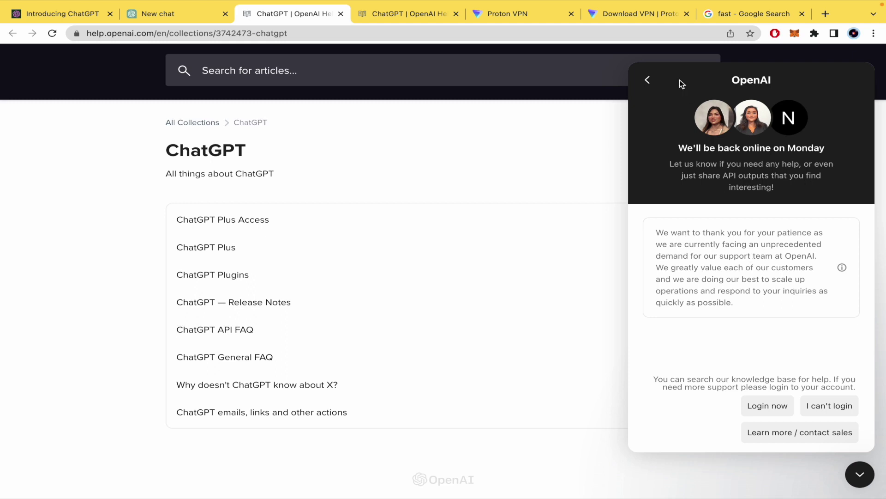
pyautogui.click(631, 169)
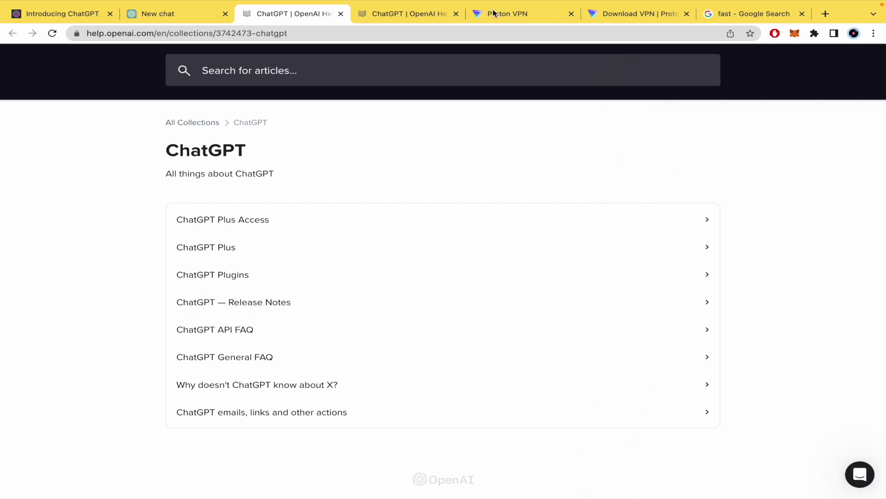
# Look over the Proton VPN sign-in and download tabs, then switch to the second OpenAI Help tab
pyautogui.click(512, 20)
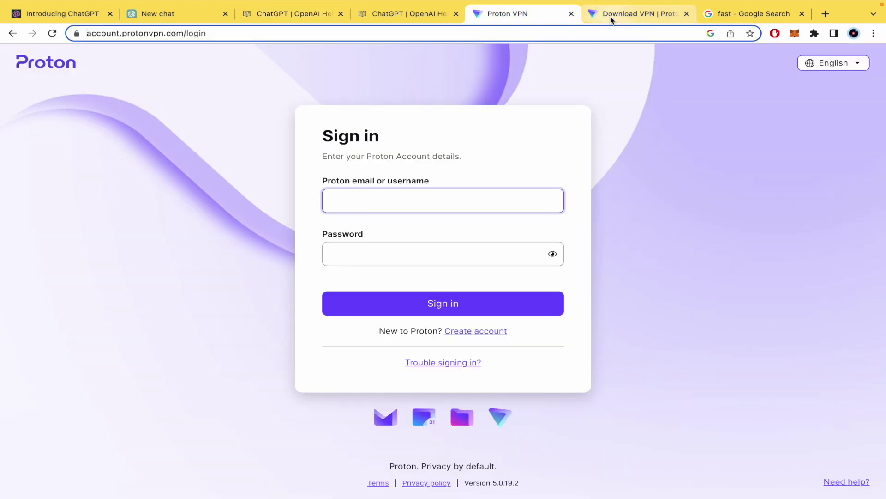
pyautogui.click(635, 14)
pyautogui.click(511, 18)
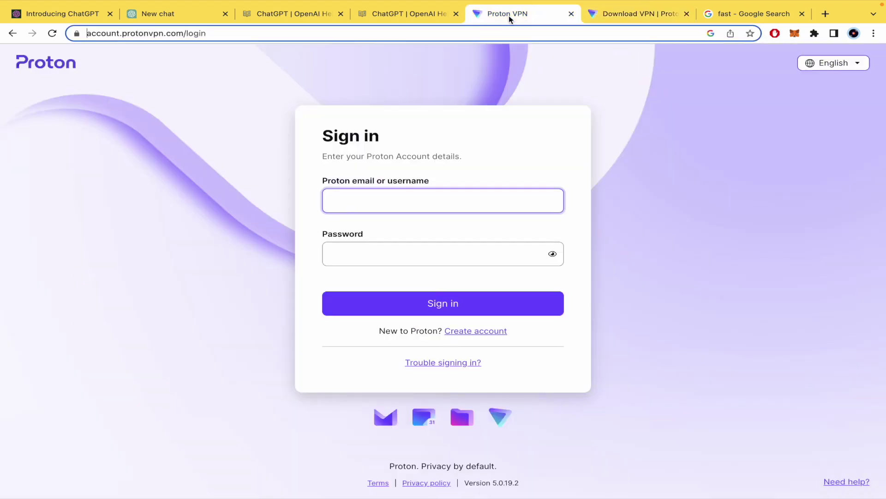
pyautogui.click(373, 20)
pyautogui.moveTo(695, 2)
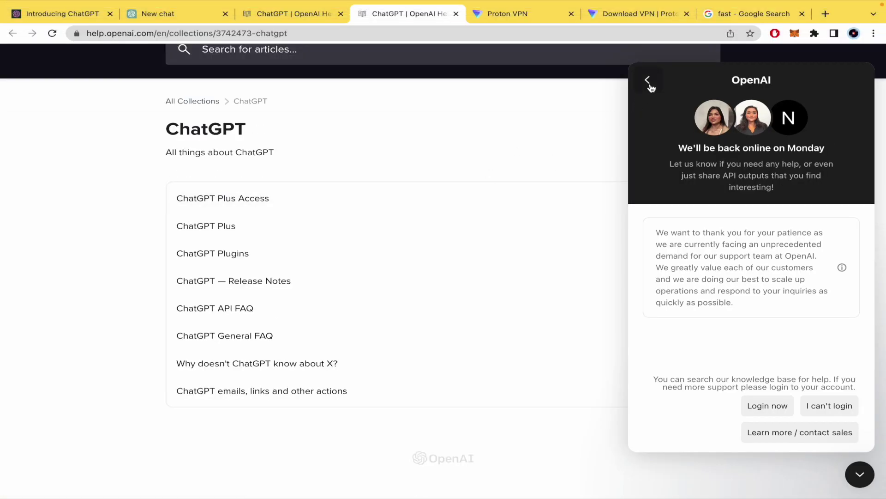
# Back out of the messenger to the General Top FAQ list, then switch to the ChatGPT New chat tab
pyautogui.click(649, 82)
pyautogui.click(477, 74)
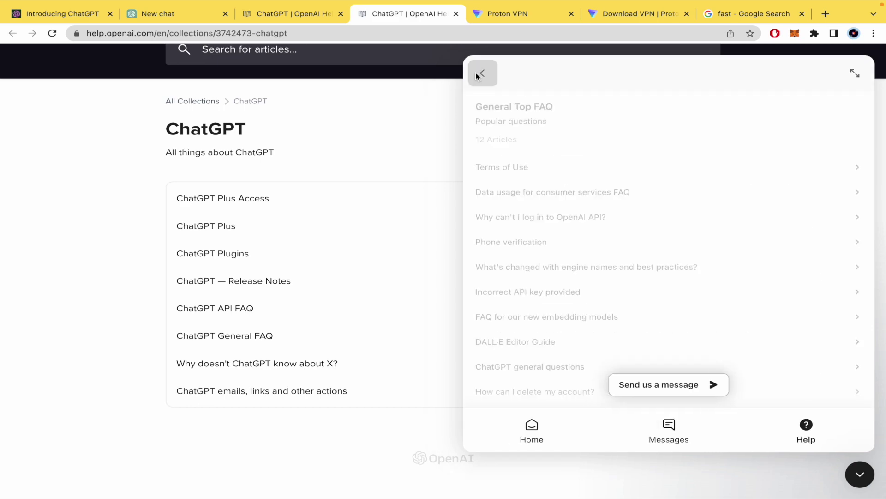
pyautogui.click(180, 18)
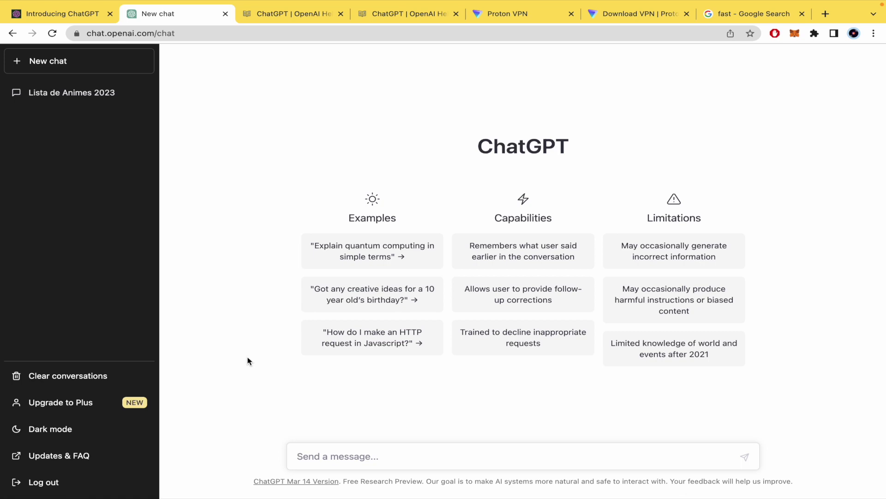
# Open 'Upgrade to Plus' to compare the Free plan with ChatGPT Plus at USD $20/mo
pyautogui.click(107, 403)
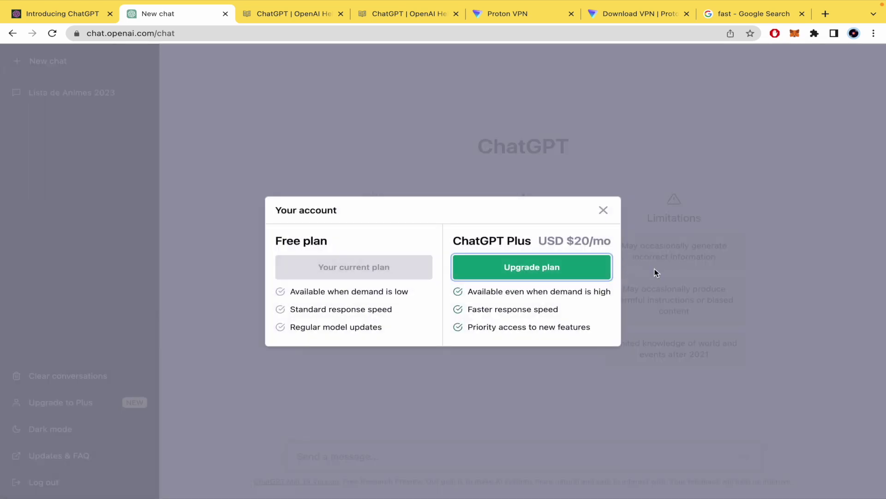